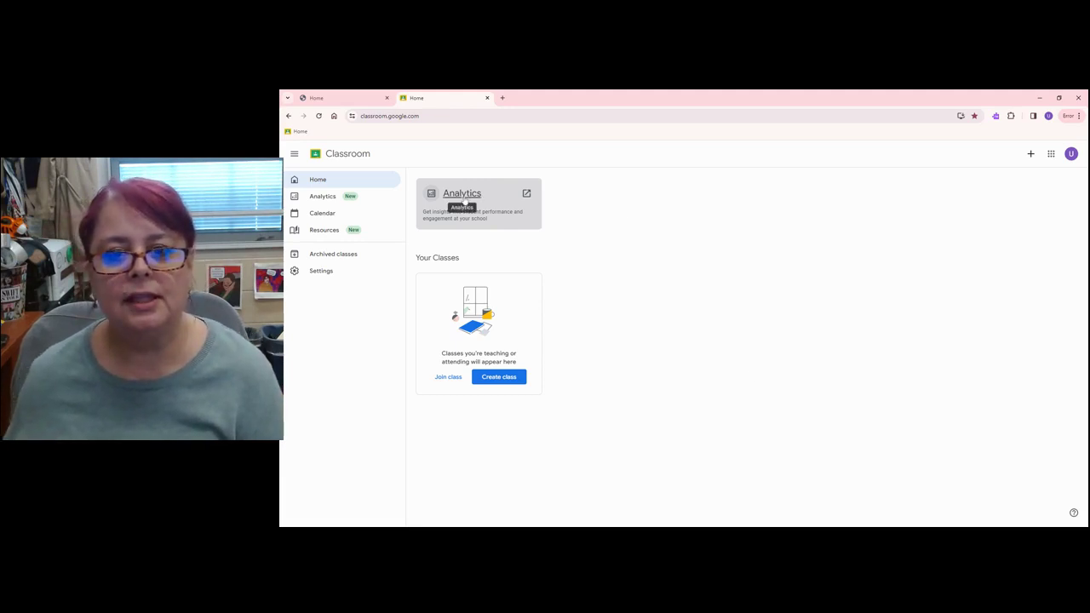
# Step: Show school-wide analytics Since August and review the 238-class table
pyautogui.click(465, 198)
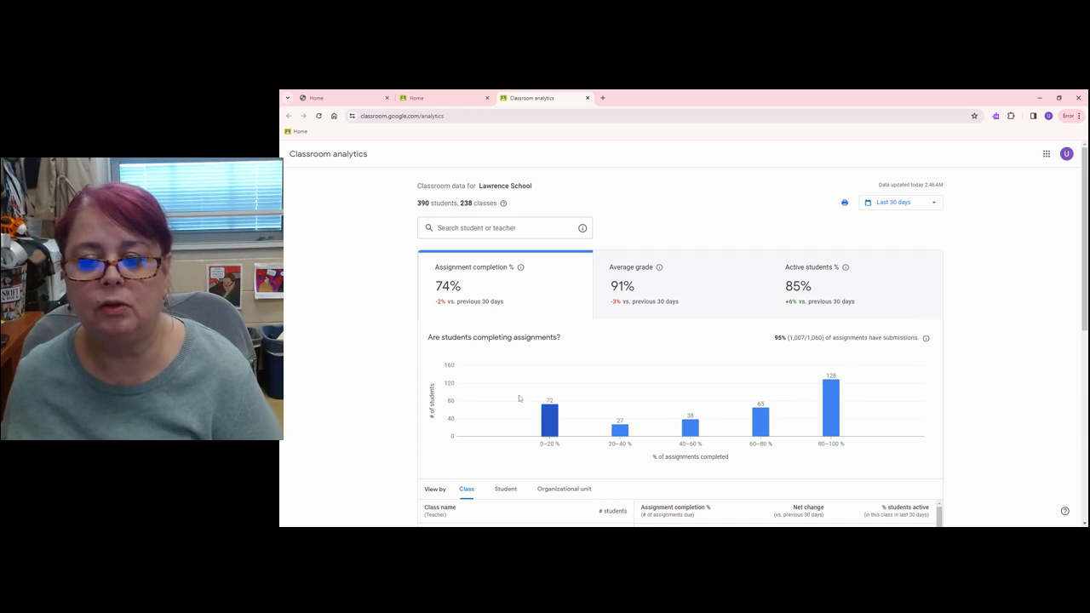
pyautogui.click(929, 203)
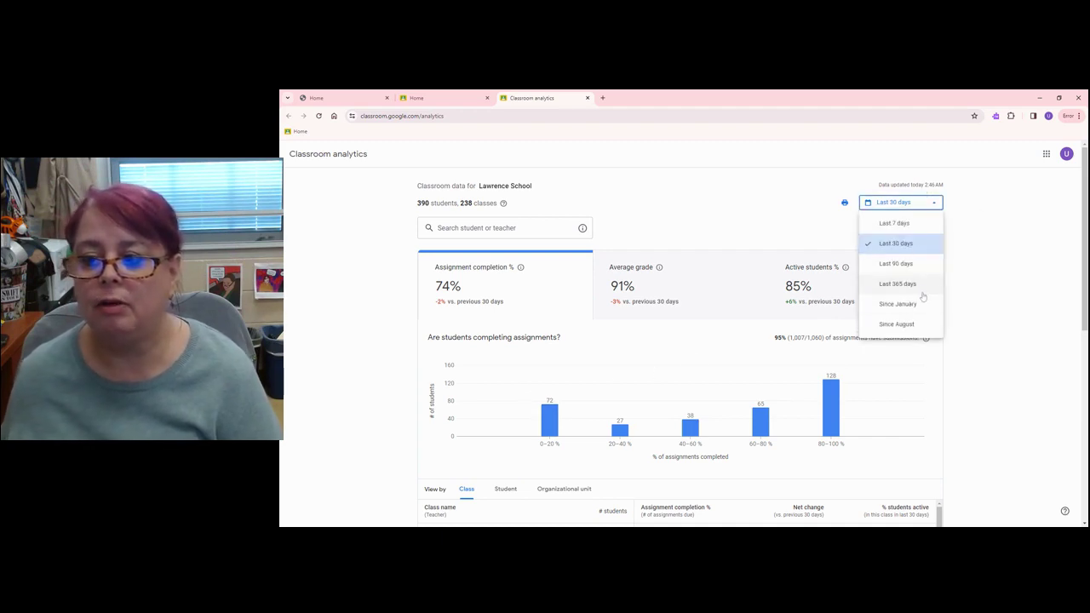
pyautogui.click(898, 324)
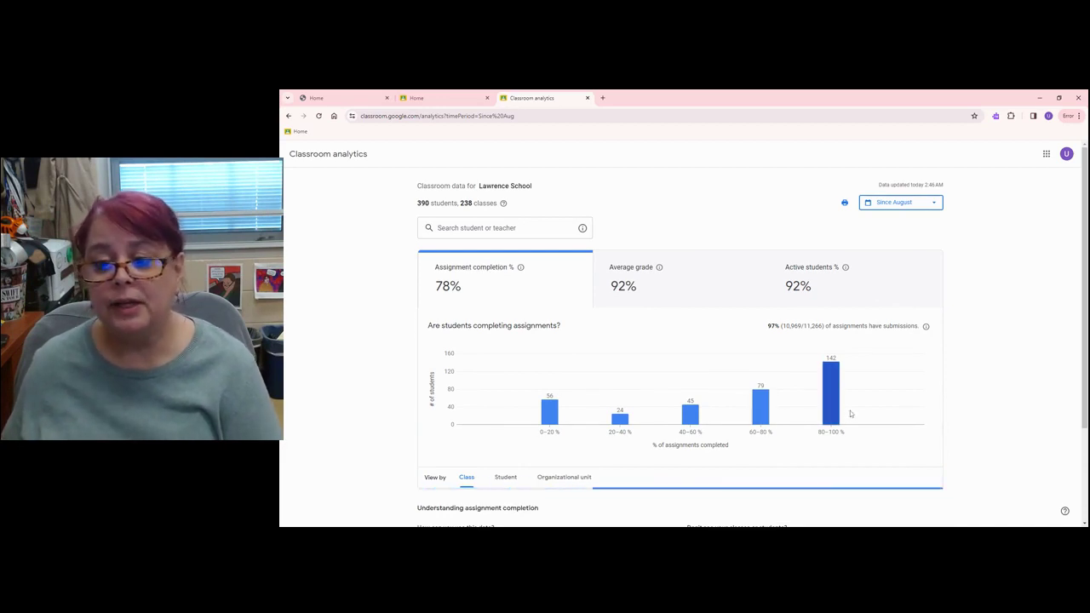
pyautogui.scroll(-2, 920, 383)
pyautogui.scroll(-5, 946, 376)
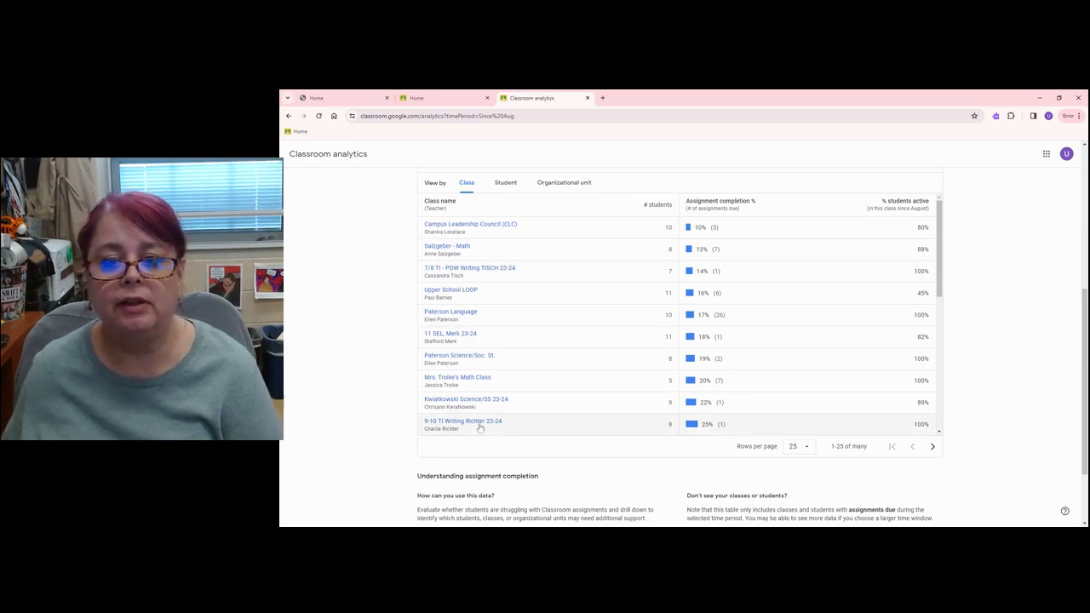
pyautogui.scroll(-3, 479, 426)
pyautogui.scroll(10, 480, 426)
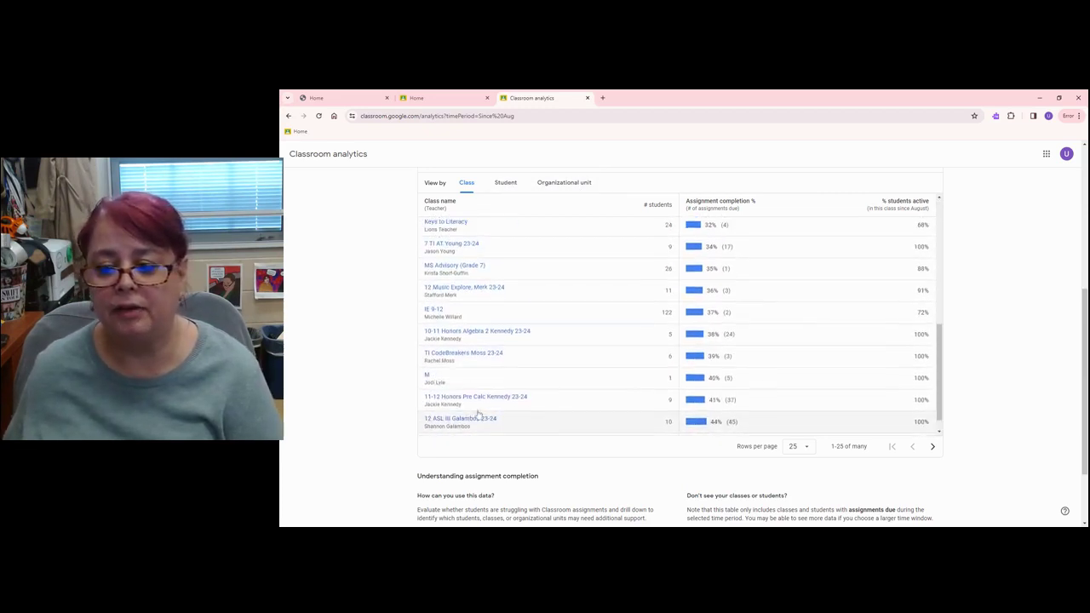
pyautogui.scroll(2, 408, 333)
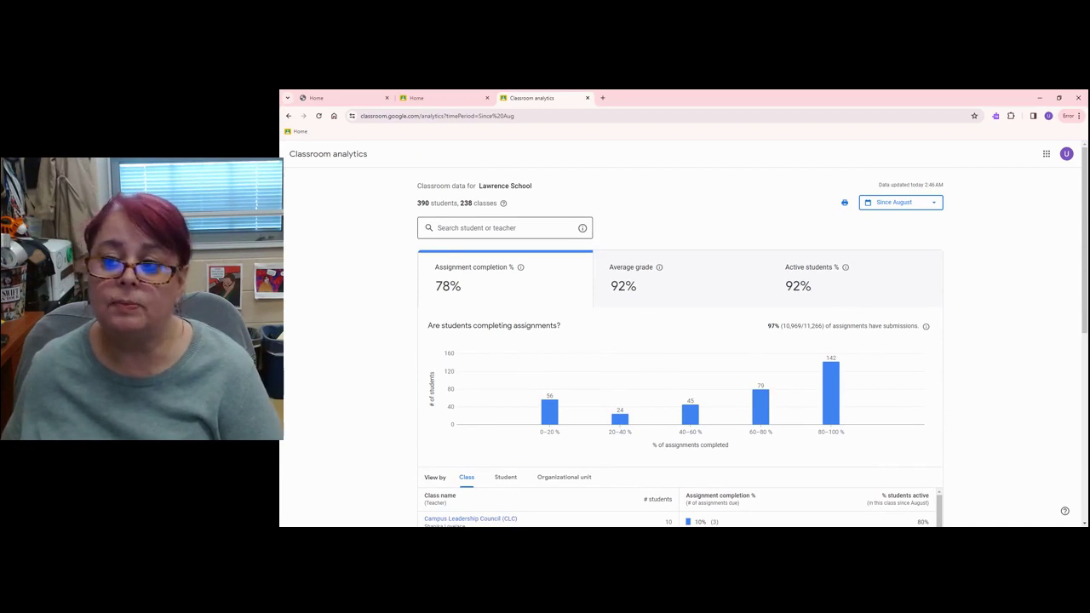
# Step: Search for the teacher by surname and open their page of 15 taught and 3 enrolled classes
pyautogui.click(503, 228)
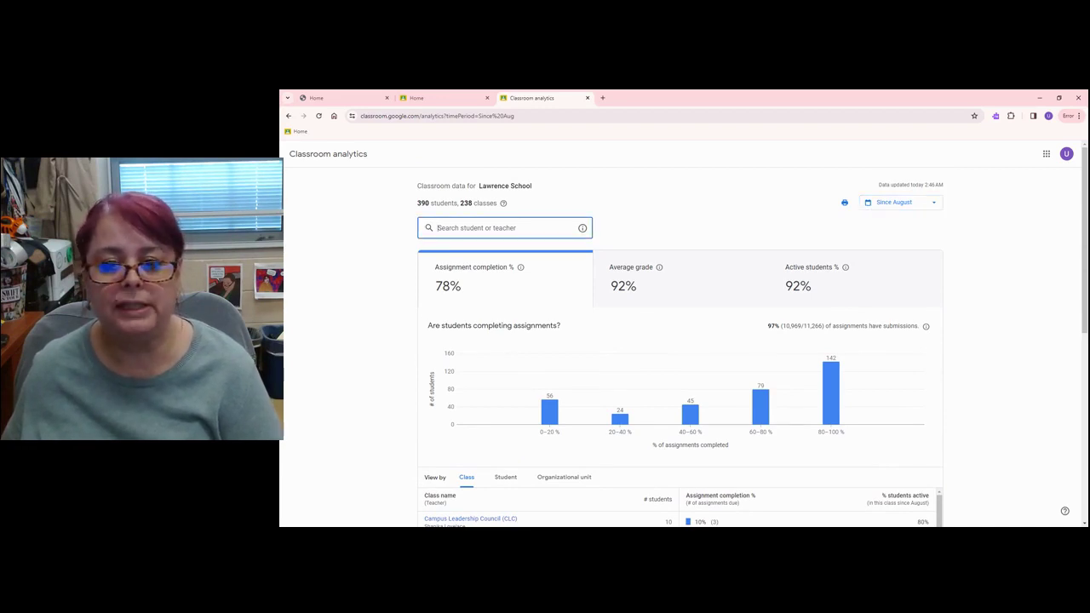
pyautogui.write('garza')
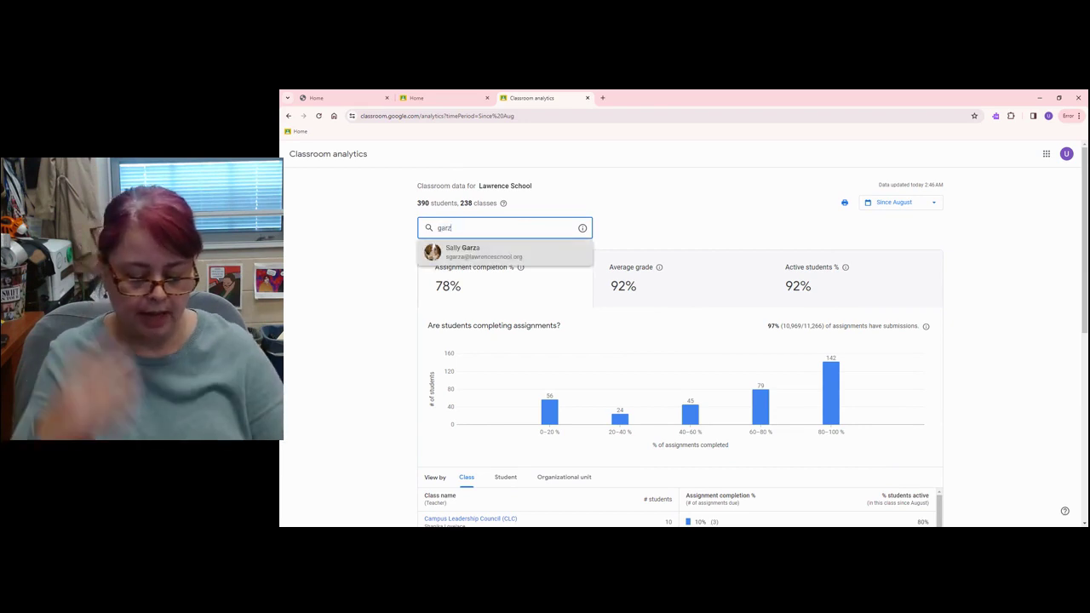
pyautogui.click(496, 253)
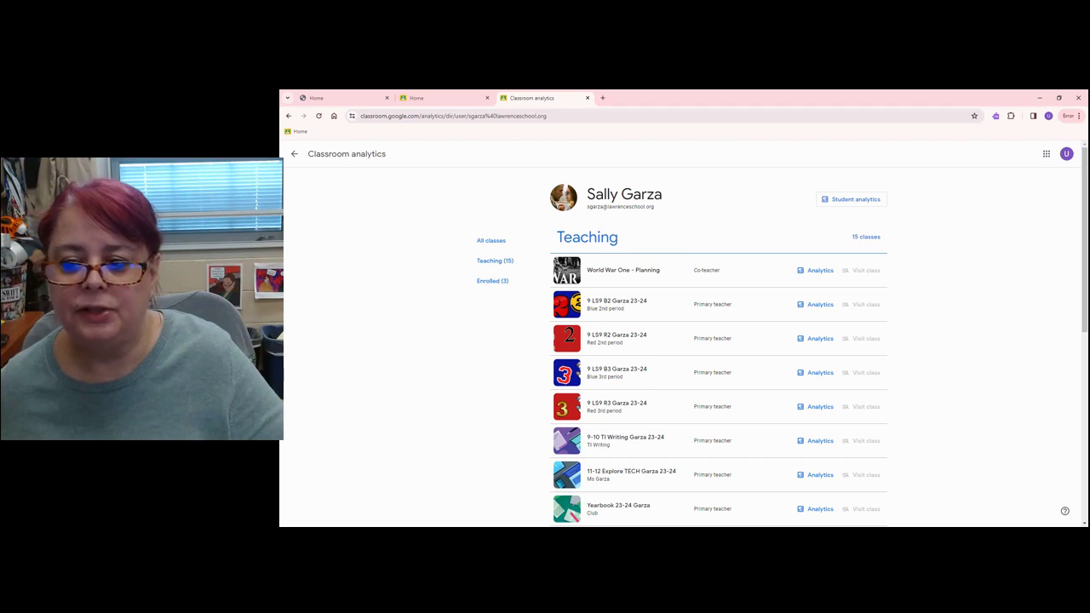
pyautogui.scroll(-5, 721, 404)
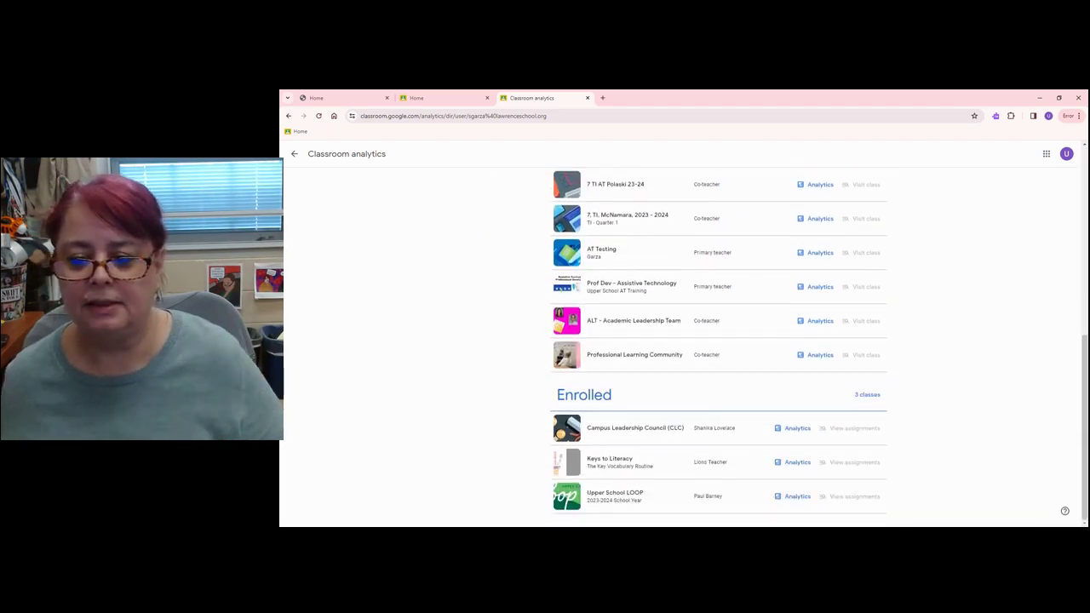
pyautogui.scroll(2, 631, 480)
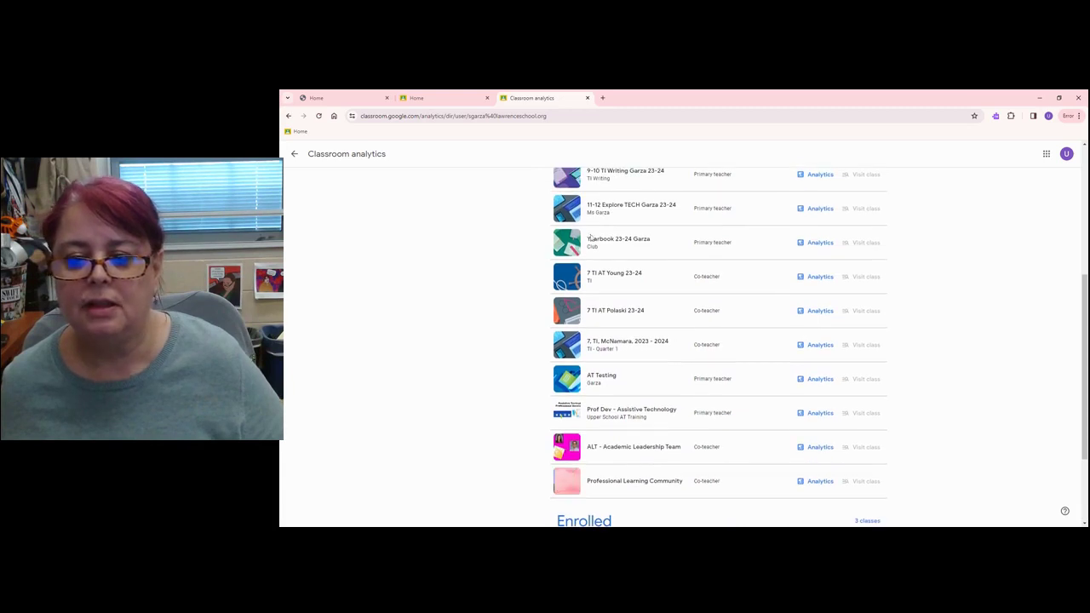
pyautogui.scroll(1, 596, 237)
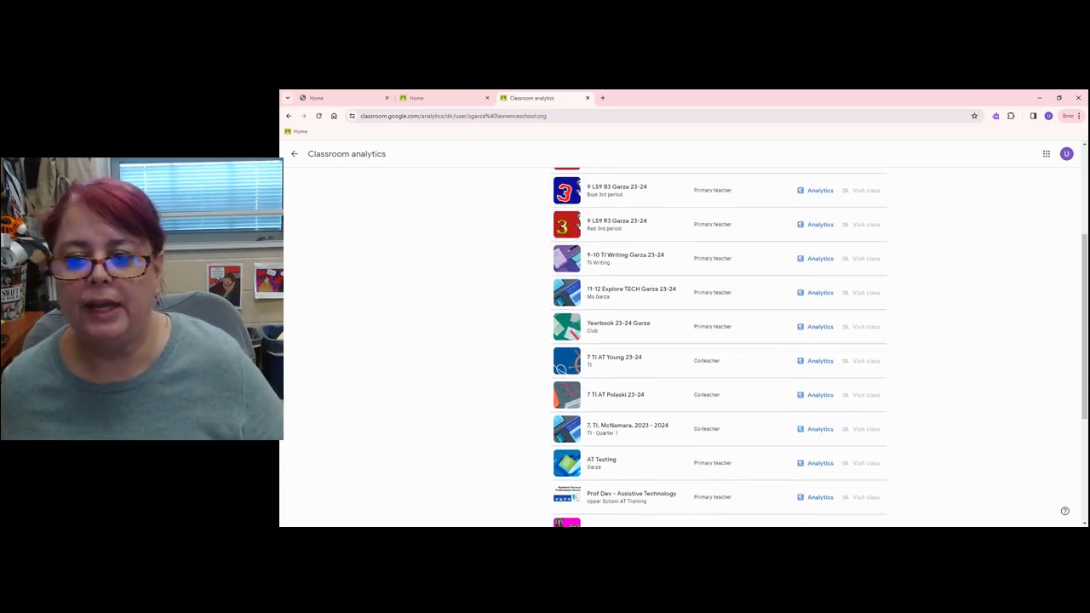
# Step: Open the 9 LS9 R3 report and review its student table, leaving the range at last 30 days
pyautogui.click(813, 224)
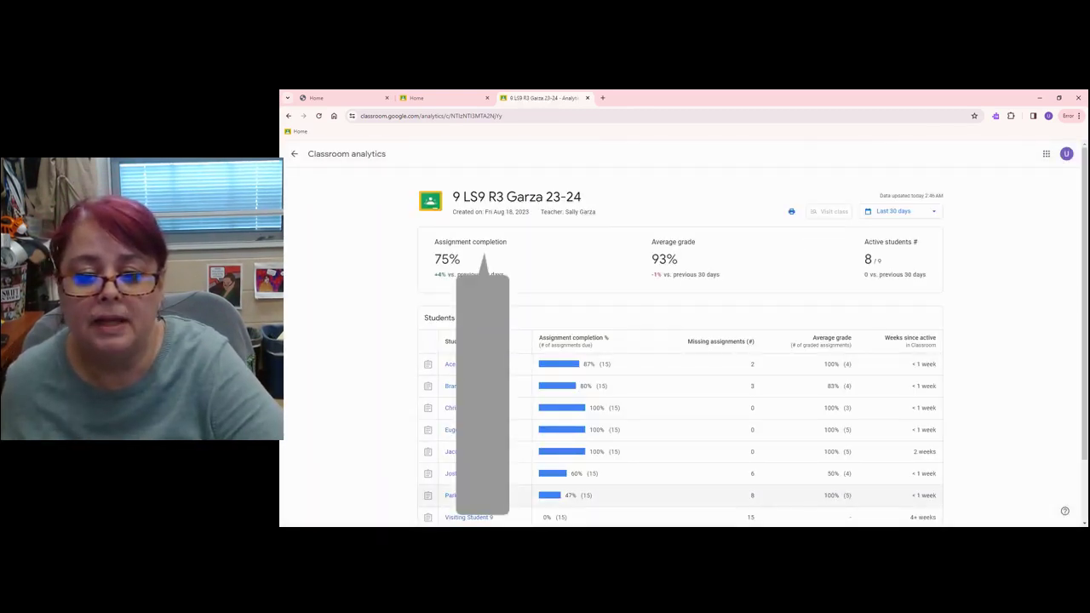
pyautogui.scroll(-2, 511, 495)
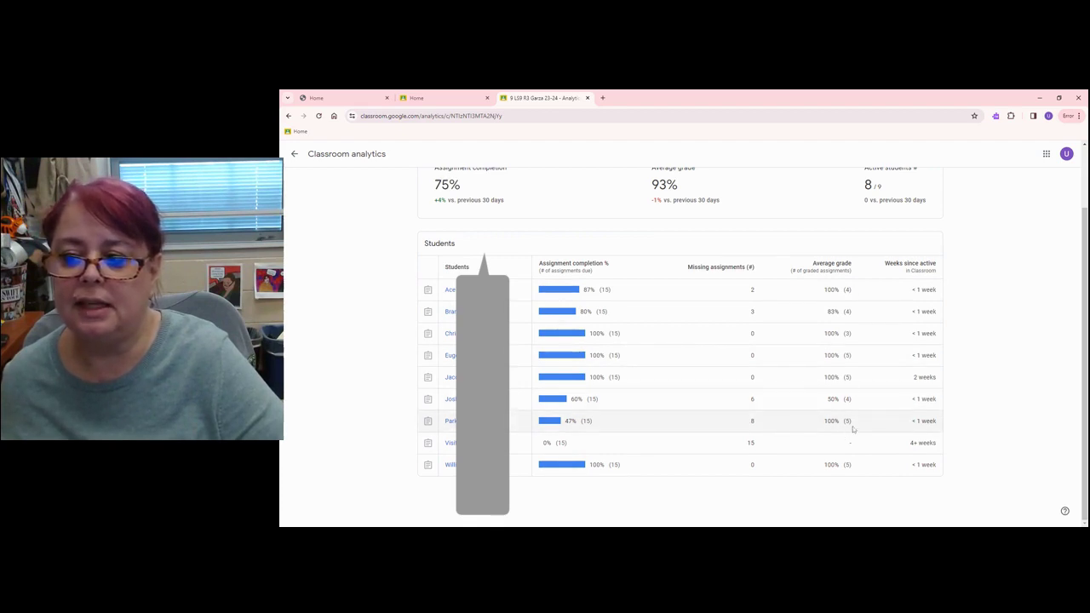
pyautogui.scroll(2, 857, 429)
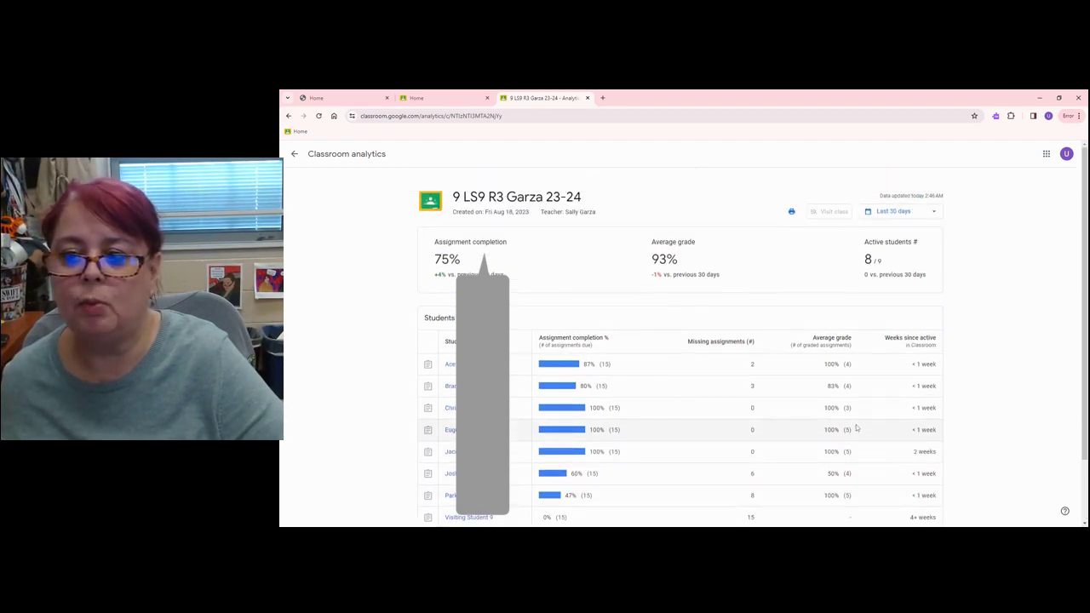
pyautogui.click(900, 212)
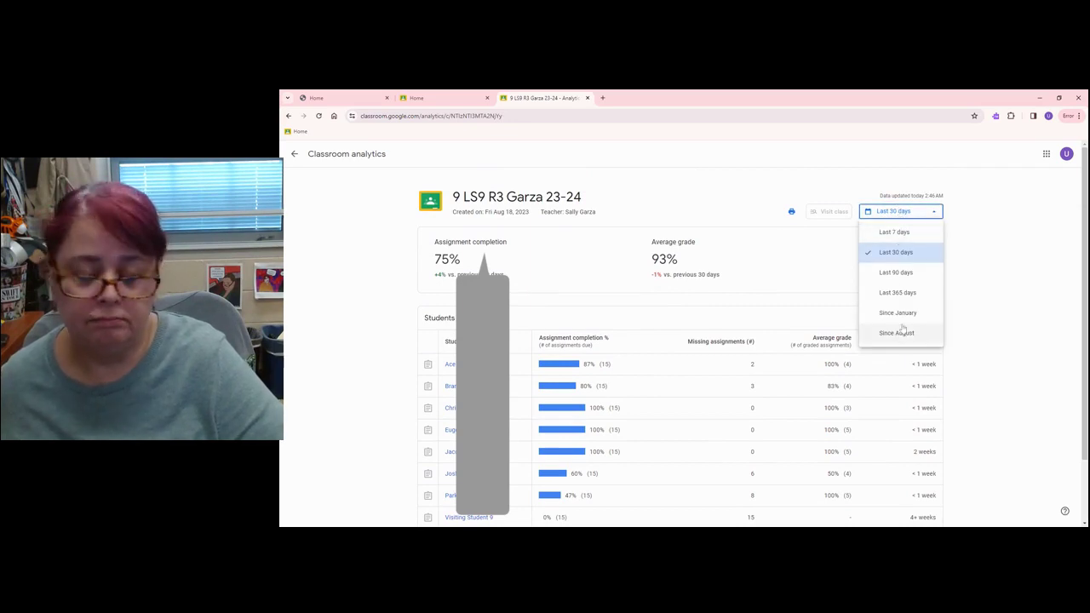
pyautogui.click(990, 214)
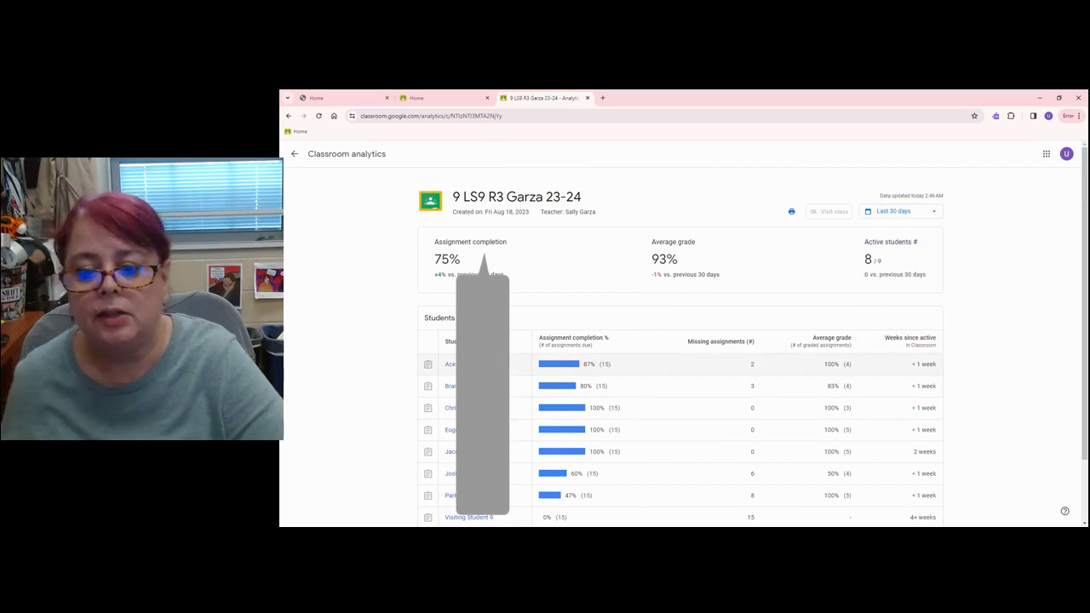
pyautogui.scroll(-1, 784, 467)
pyautogui.scroll(1, 784, 465)
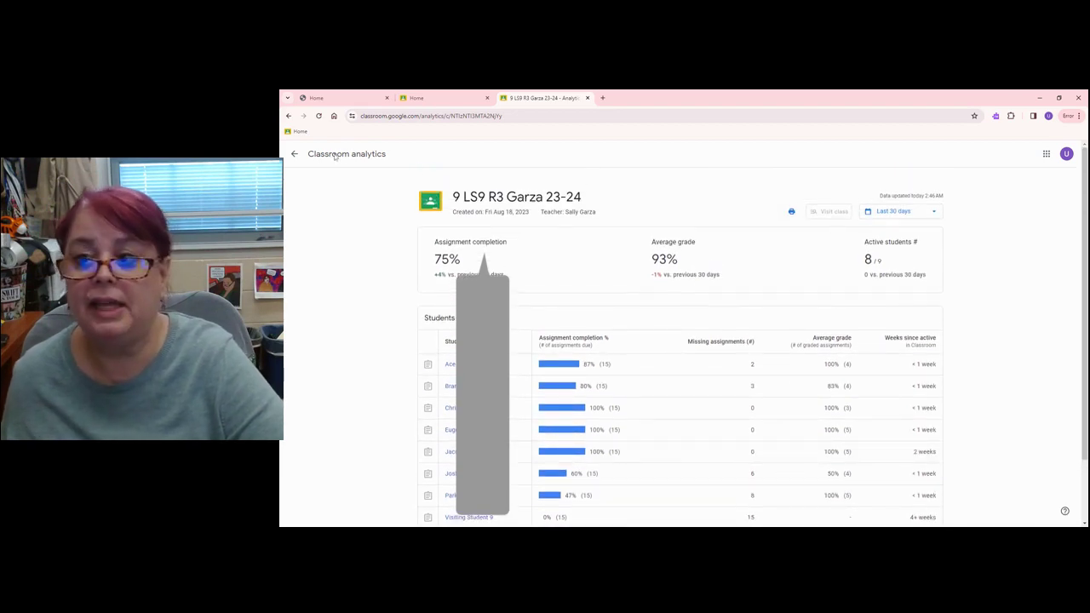
# Step: Return to the school dashboard and search for the student by name to open their page
pyautogui.click(294, 154)
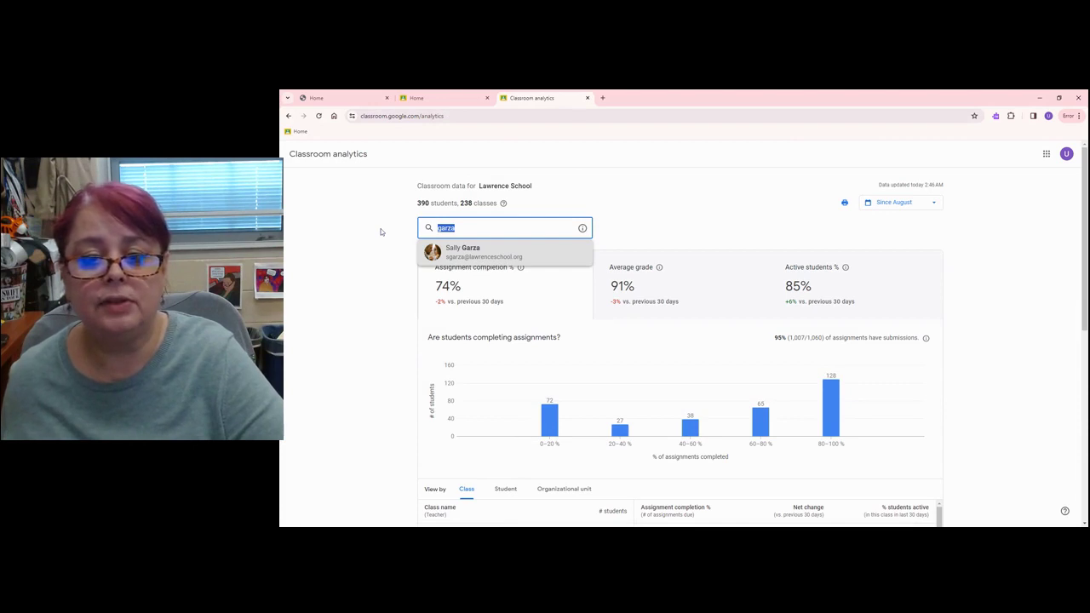
pyautogui.press('BackSpace')
pyautogui.write('d')
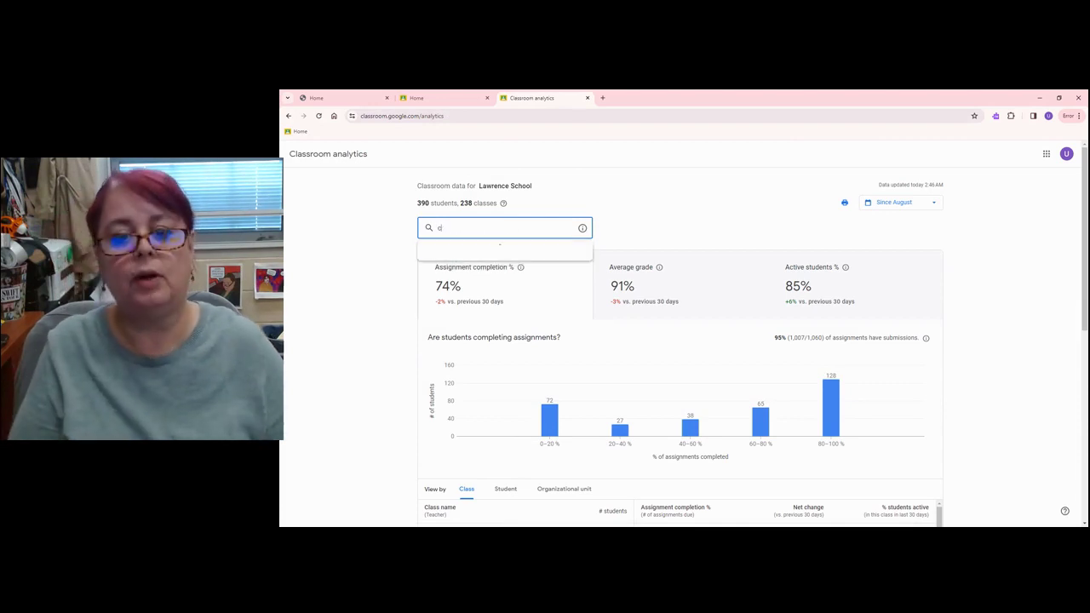
pyautogui.write('o')
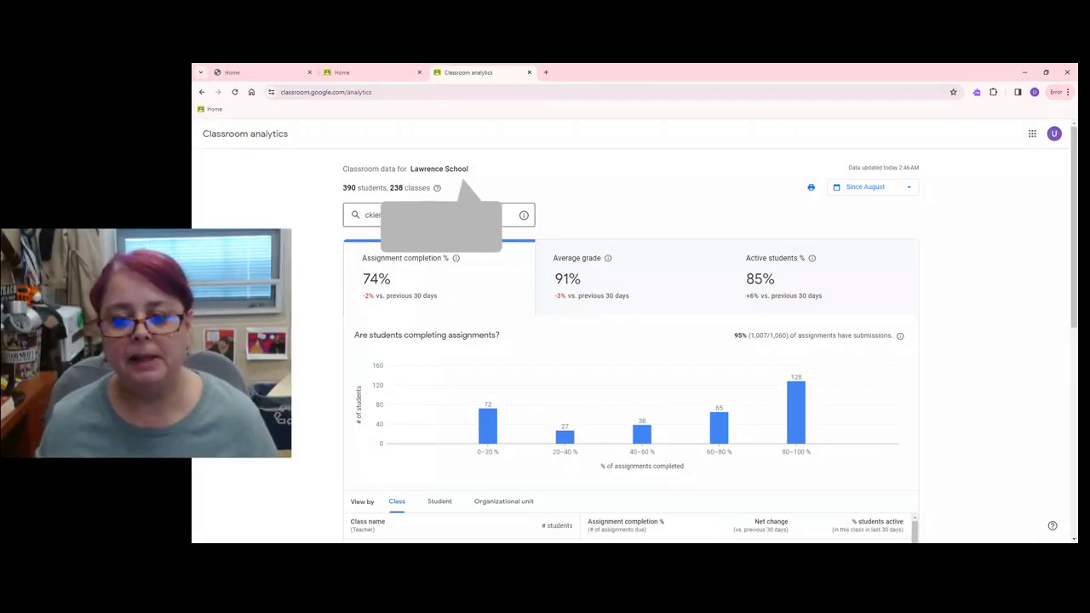
pyautogui.click(400, 214)
pyautogui.click(440, 242)
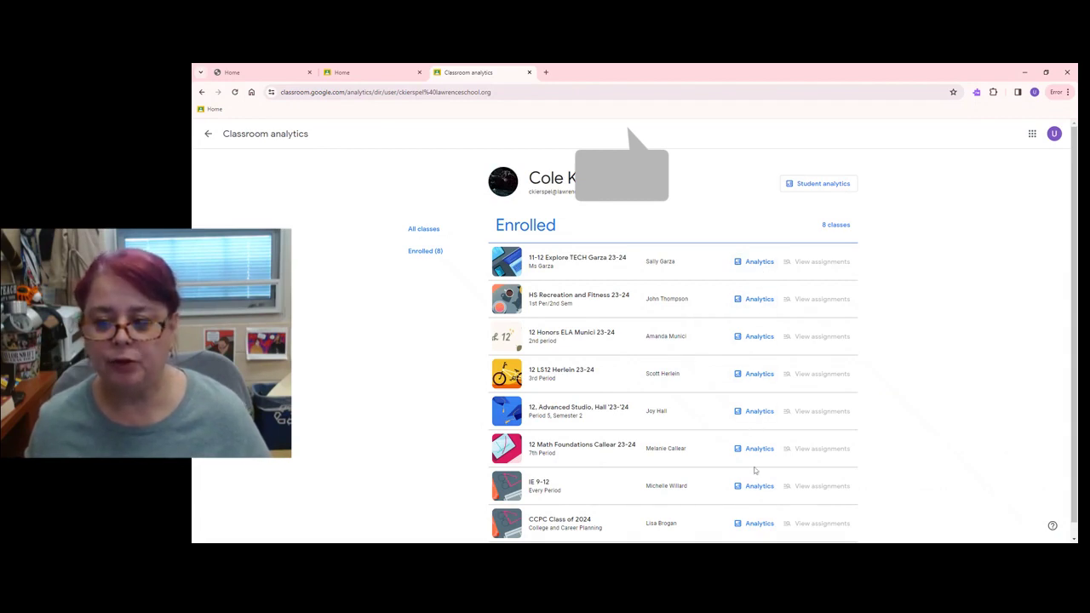
# Step: View the student's snapshot: 90% completion, 2 missing, and per-class results like 71% in 12 LS12
pyautogui.click(813, 185)
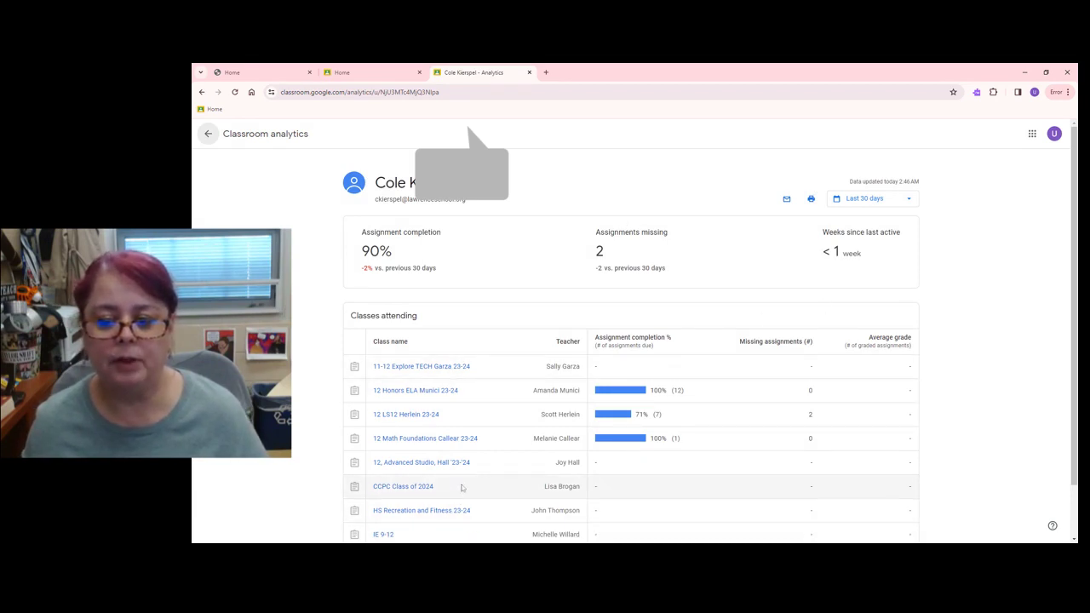
pyautogui.scroll(-1, 462, 486)
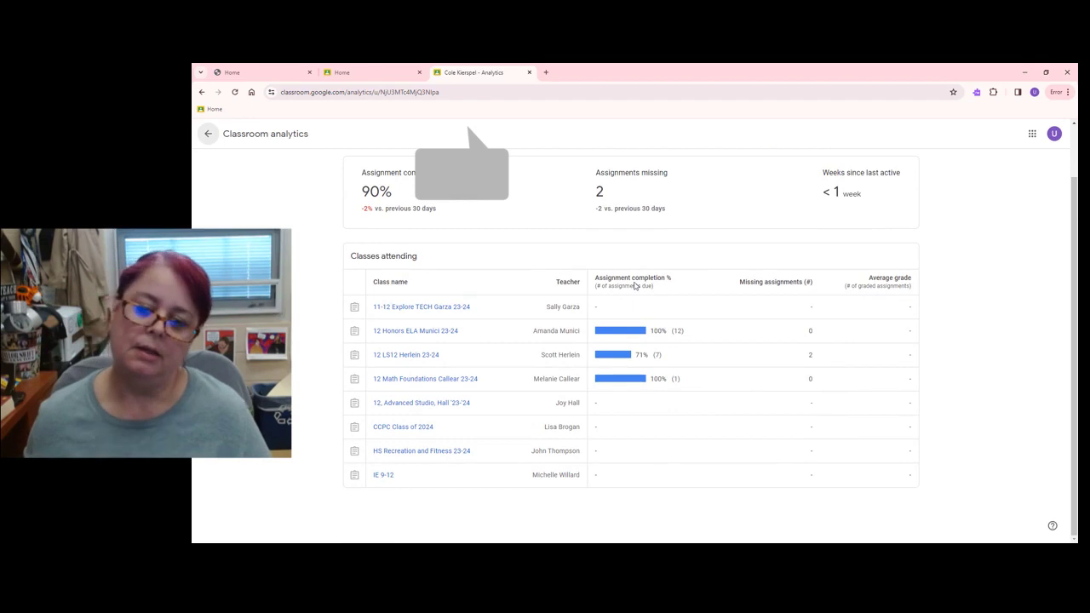
pyautogui.moveTo(635, 286)
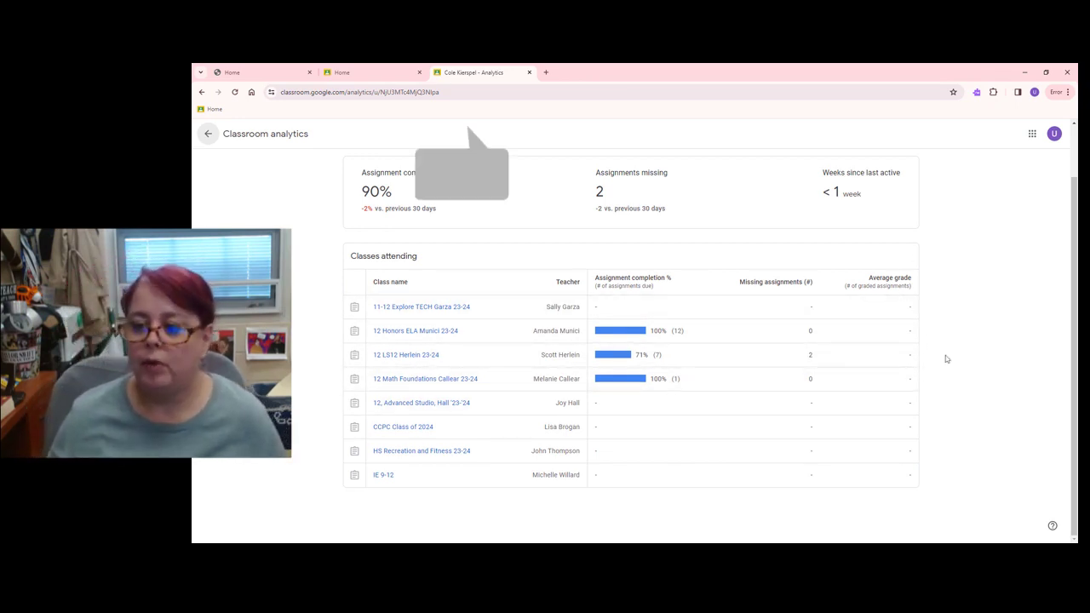
pyautogui.scroll(1, 944, 358)
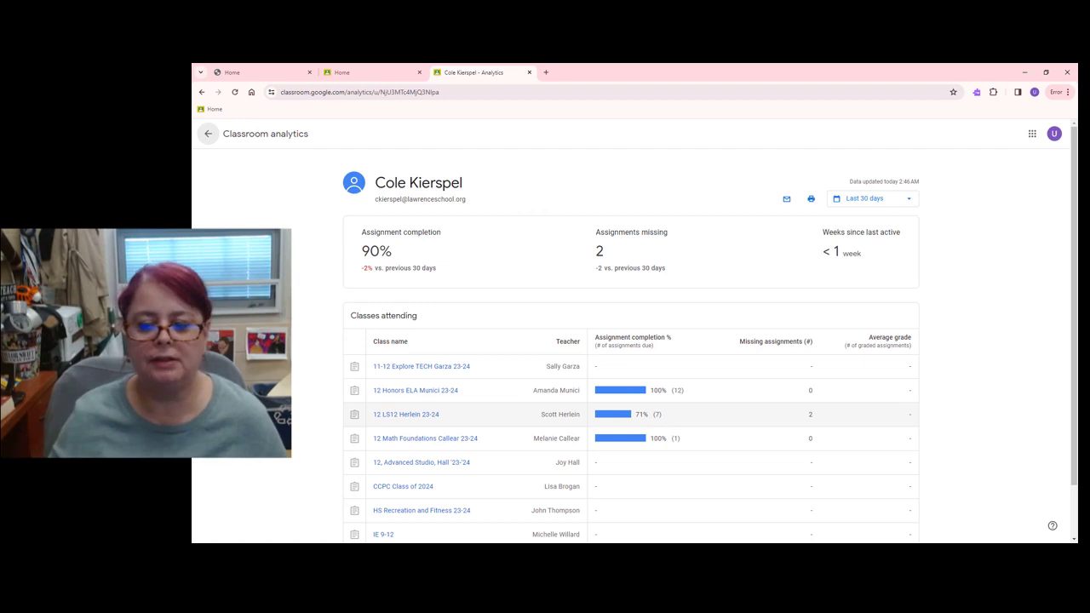
pyautogui.scroll(-2, 461, 471)
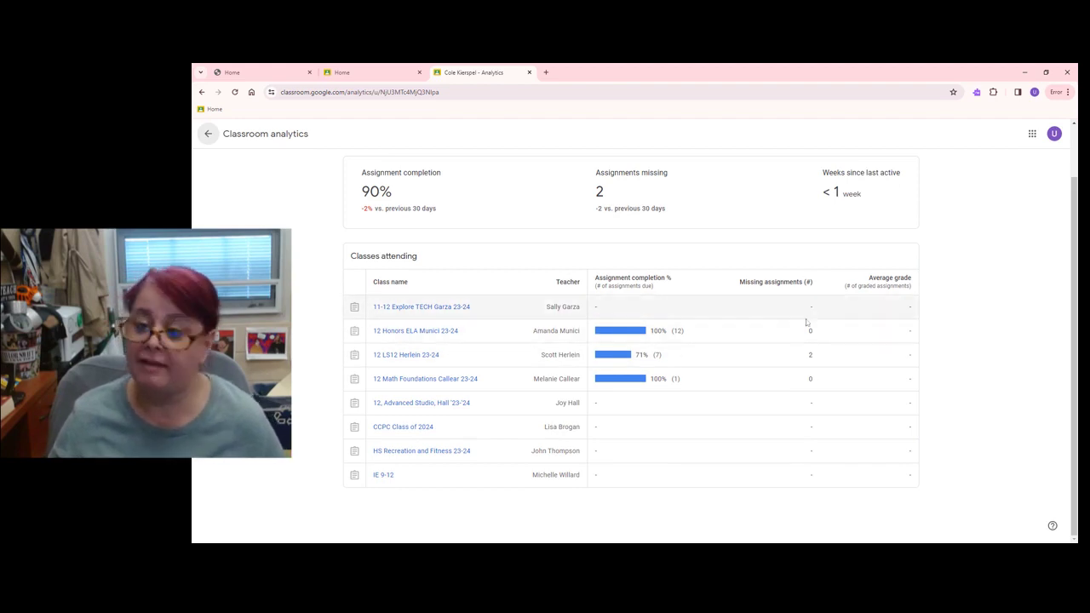
pyautogui.scroll(1, 778, 409)
pyautogui.scroll(1, 779, 409)
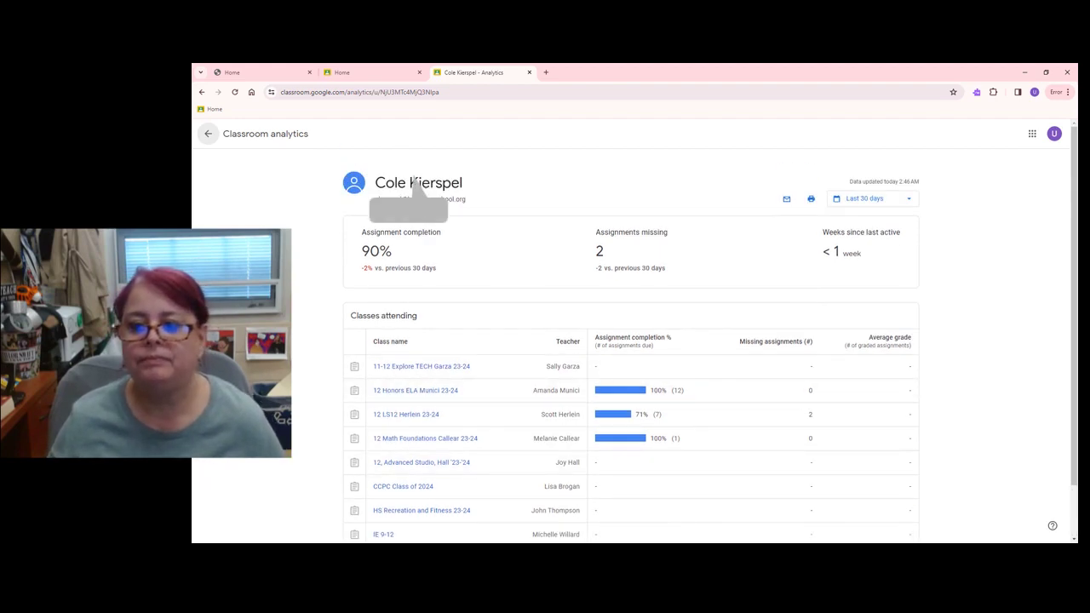
# Step: Go back to the school dashboard showing 390 students and 238 classes
pyautogui.click(208, 135)
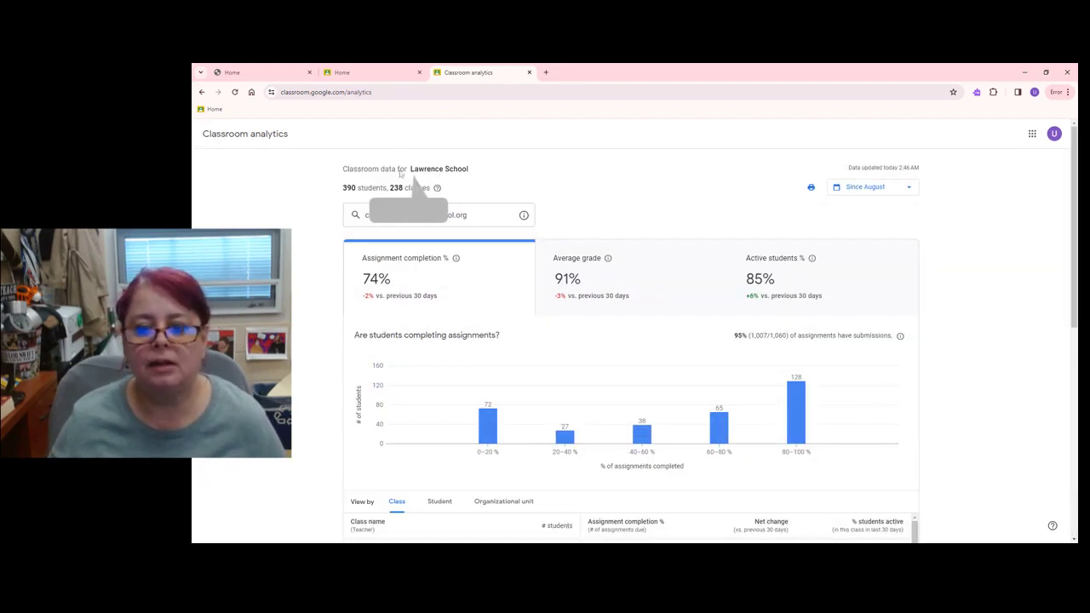